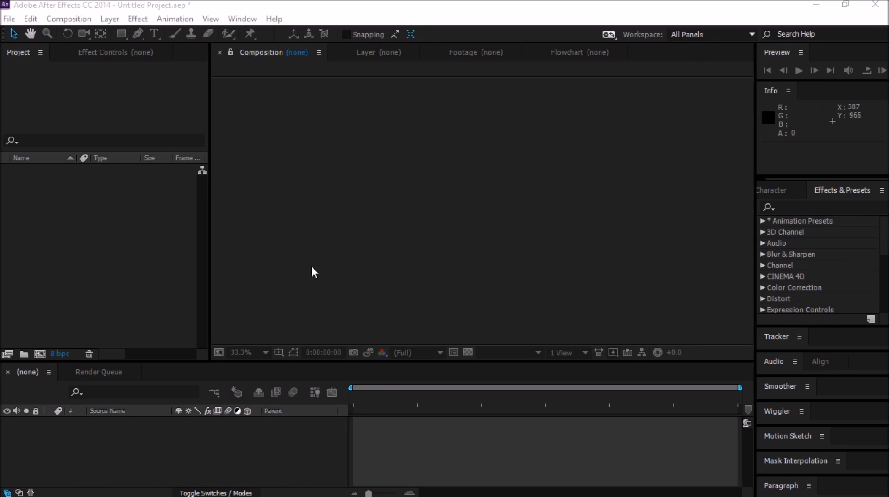
Step: Create a new composition from the HDV/HDTV 720 29.97 preset with a duration of 0;00;06;00
{"action": "left_click", "coordinate": [87, 18]}
{"action": "left_click", "coordinate": [97, 35]}
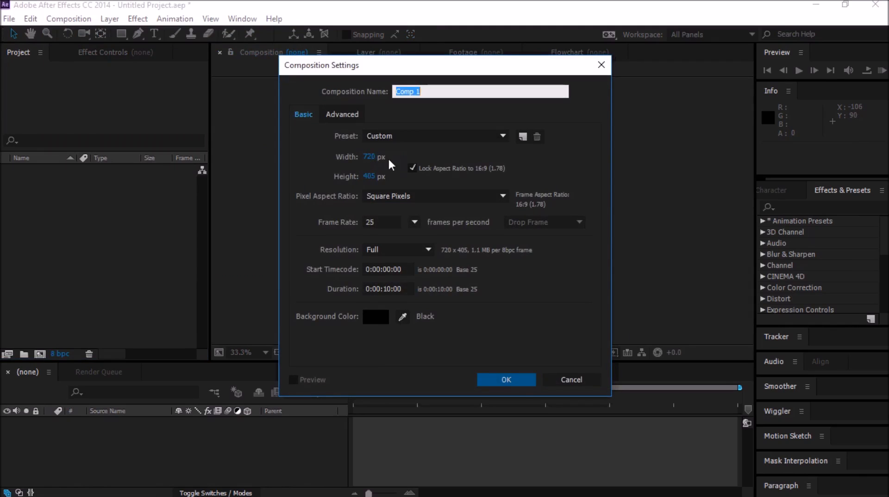
{"action": "left_click", "coordinate": [406, 138]}
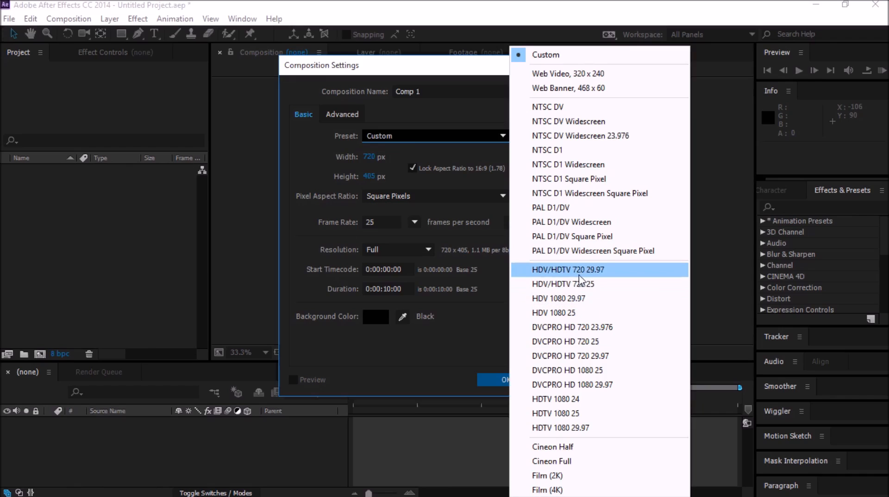
{"action": "left_click", "coordinate": [579, 275]}
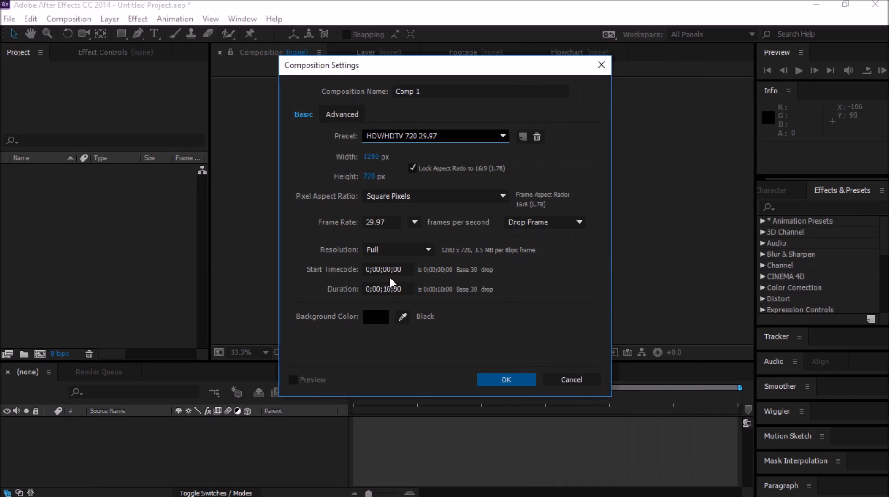
{"action": "left_click", "coordinate": [389, 288]}
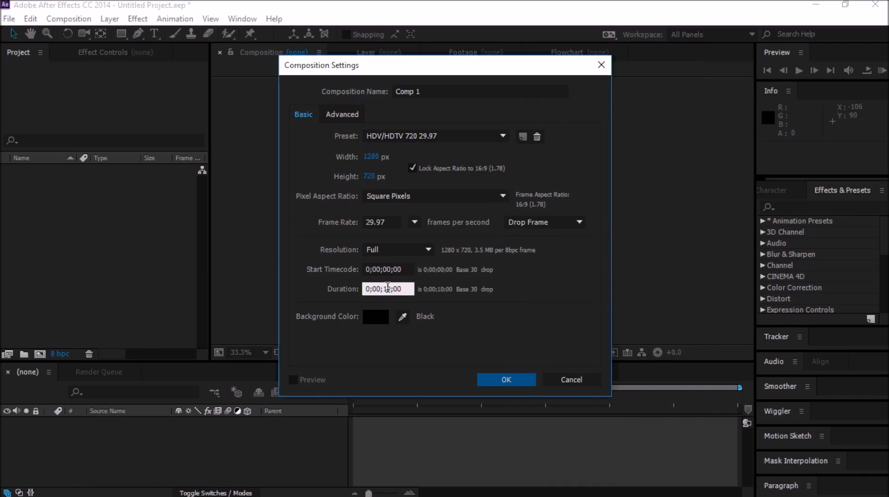
{"action": "left_click", "coordinate": [385, 288]}
{"action": "key", "text": "BackSpace"}
{"action": "type", "text": "3"}
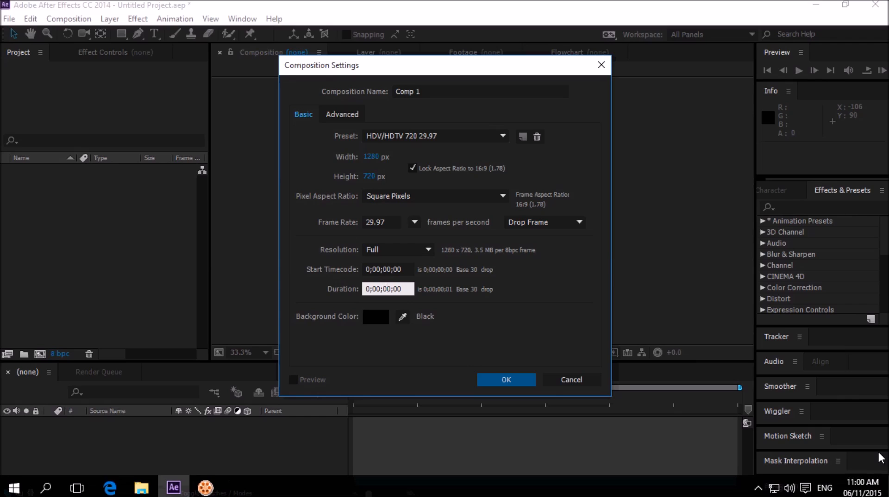
{"action": "type", "text": "6"}
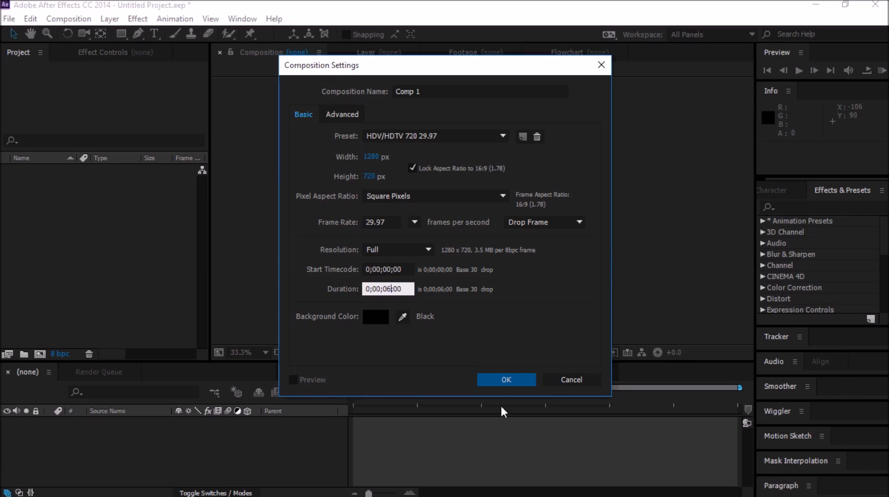
{"action": "left_click", "coordinate": [496, 381]}
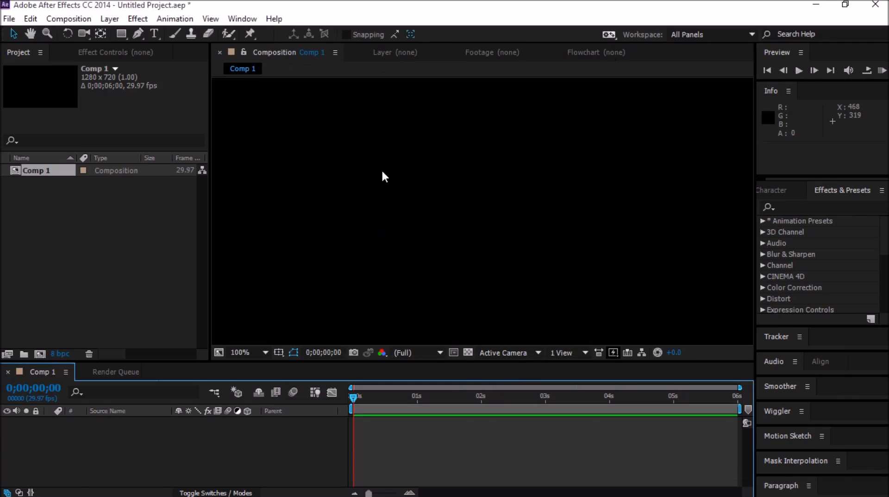
Step: Start a new solid layer, shorten its name to Green Solid and set its width to 720 px
{"action": "key", "text": "period"}
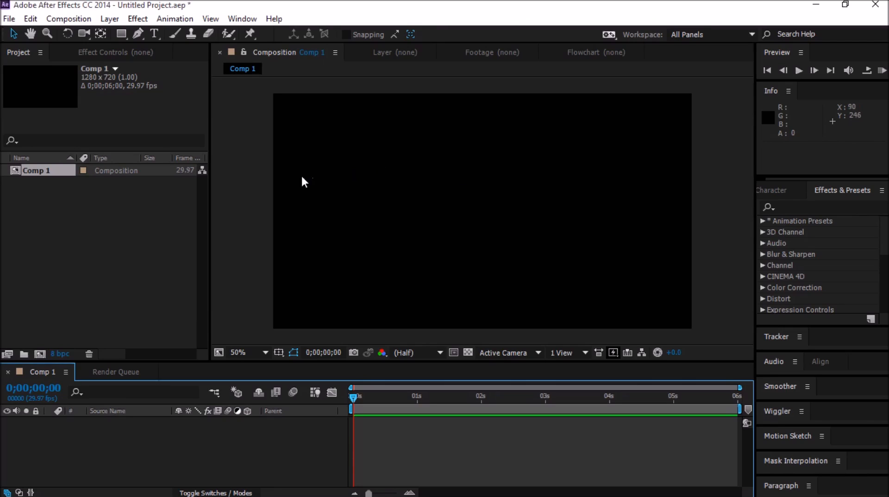
{"action": "left_click", "coordinate": [109, 23]}
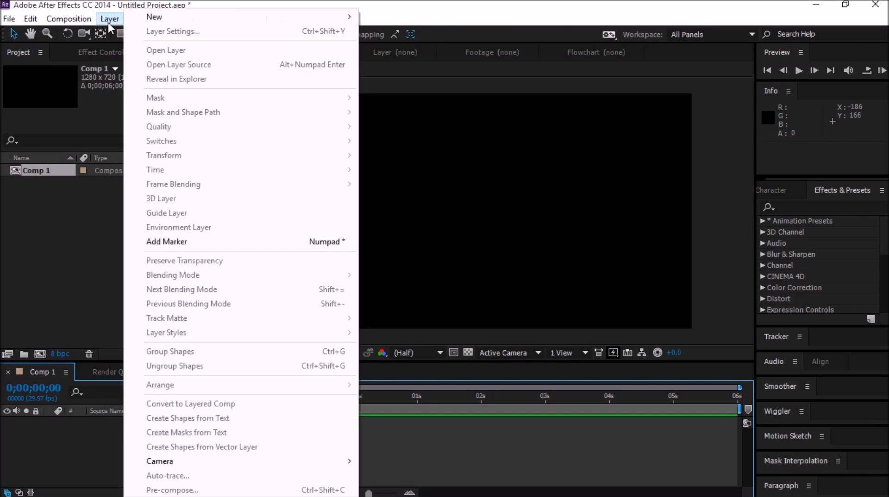
{"action": "mouse_move", "coordinate": [170, 26]}
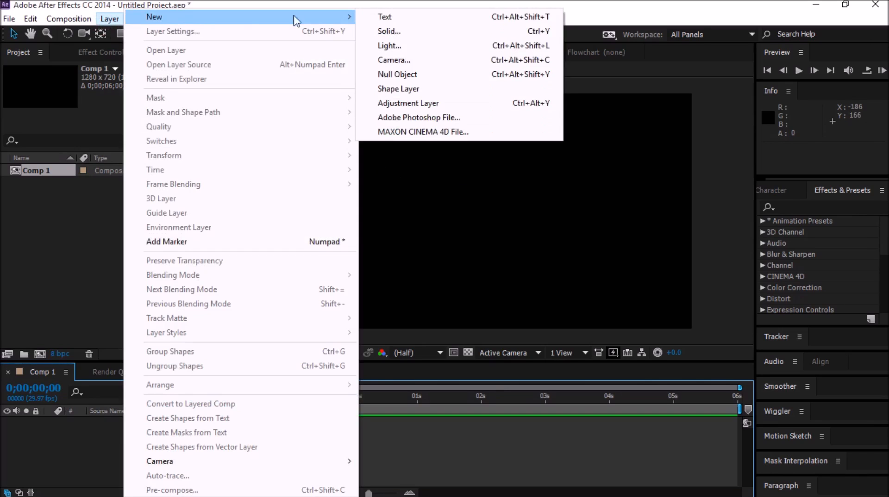
{"action": "left_click", "coordinate": [402, 33]}
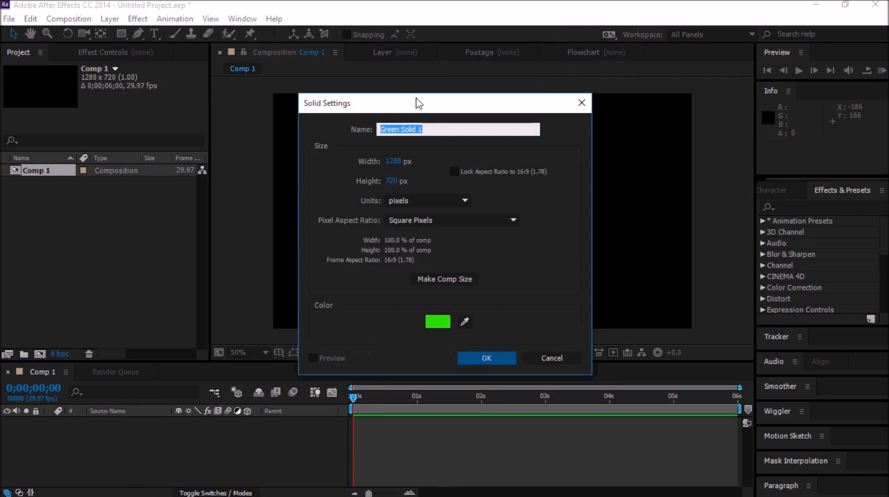
{"action": "left_click", "coordinate": [430, 130]}
{"action": "key", "text": "BackSpace"}
{"action": "key", "text": "BackSpace"}
{"action": "left_click_drag", "start_coordinate": [395, 162], "coordinate": [352, 154]}
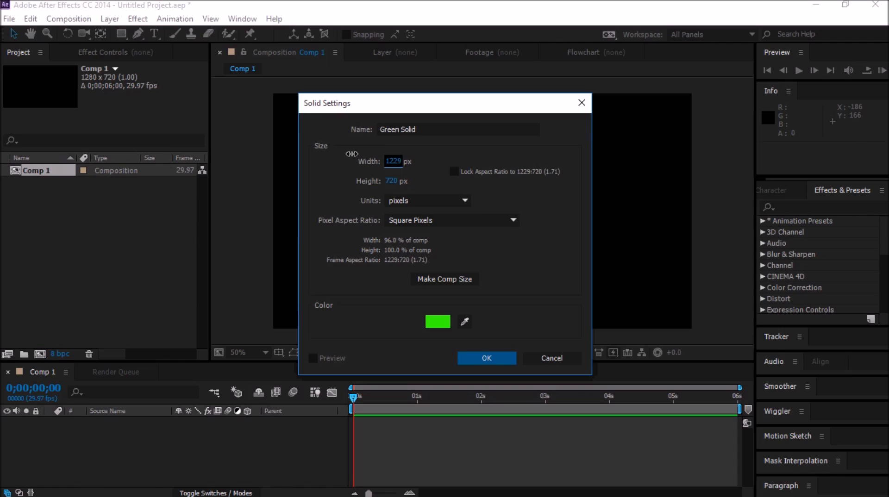
{"action": "left_click", "coordinate": [393, 162]}
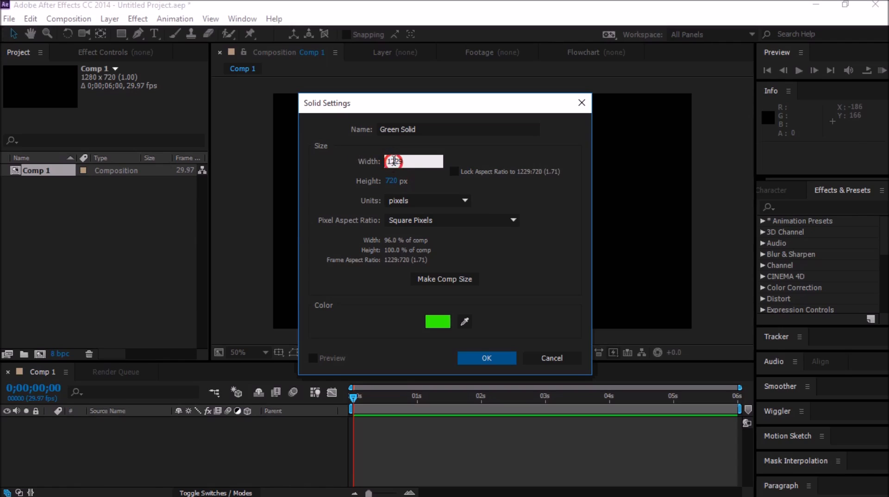
{"action": "type", "text": "720"}
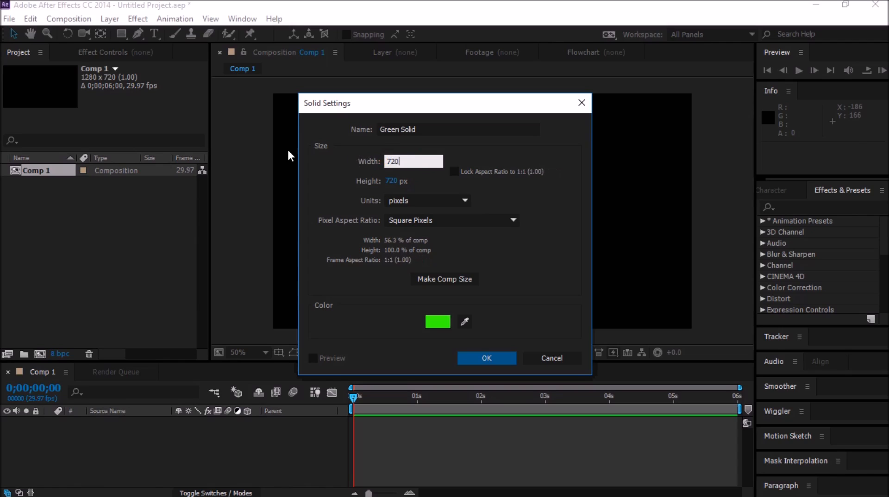
{"action": "left_click", "coordinate": [331, 189]}
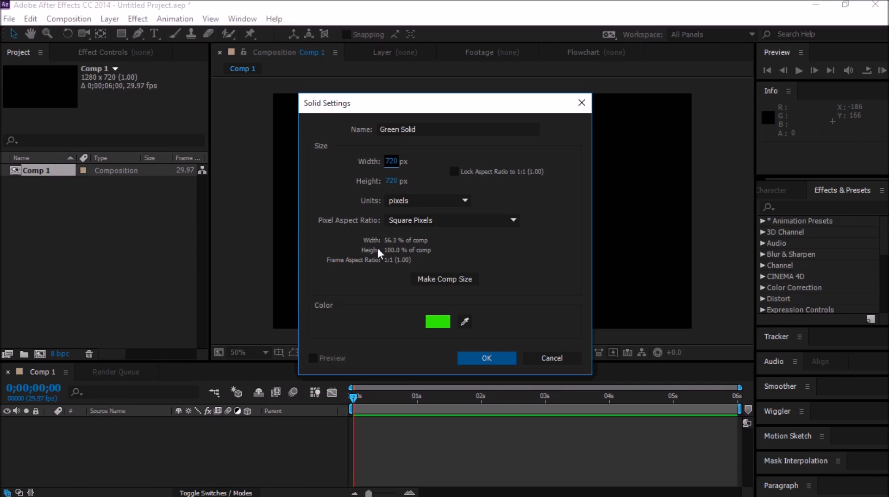
Step: Change the solid's color to magenta FC06A8 and add the solid to the composition
{"action": "left_click", "coordinate": [438, 322]}
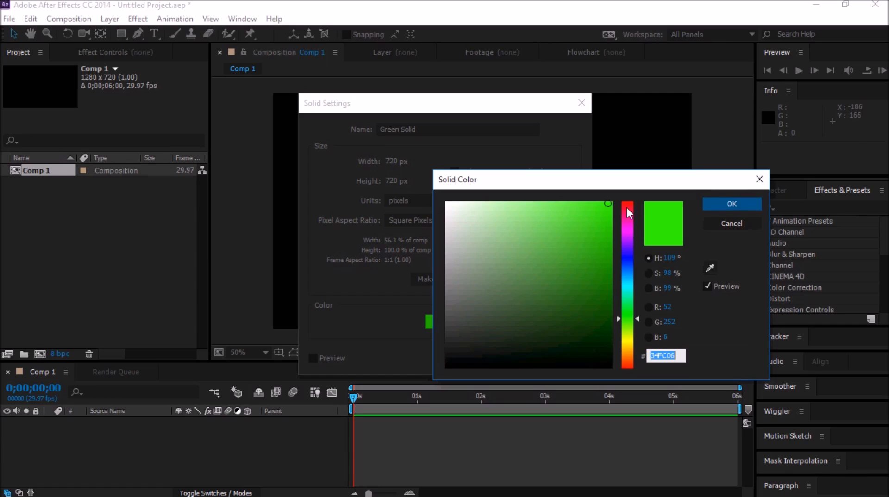
{"action": "left_click_drag", "start_coordinate": [628, 242], "coordinate": [627, 222]}
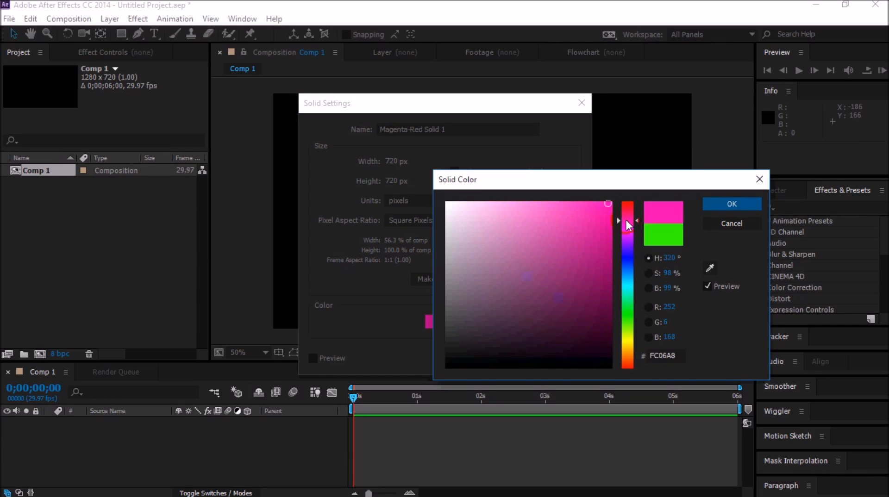
{"action": "left_click", "coordinate": [726, 203]}
{"action": "left_click", "coordinate": [485, 356]}
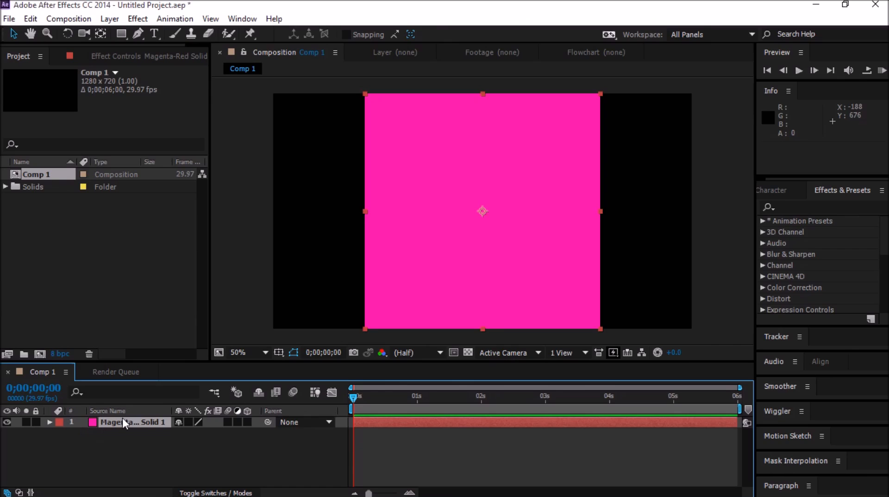
Step: Scale the magenta solid down to 21% and set a position keyframe for it at 0;00;00;00
{"action": "key", "text": "s"}
{"action": "left_click_drag", "start_coordinate": [197, 435], "coordinate": [145, 433]}
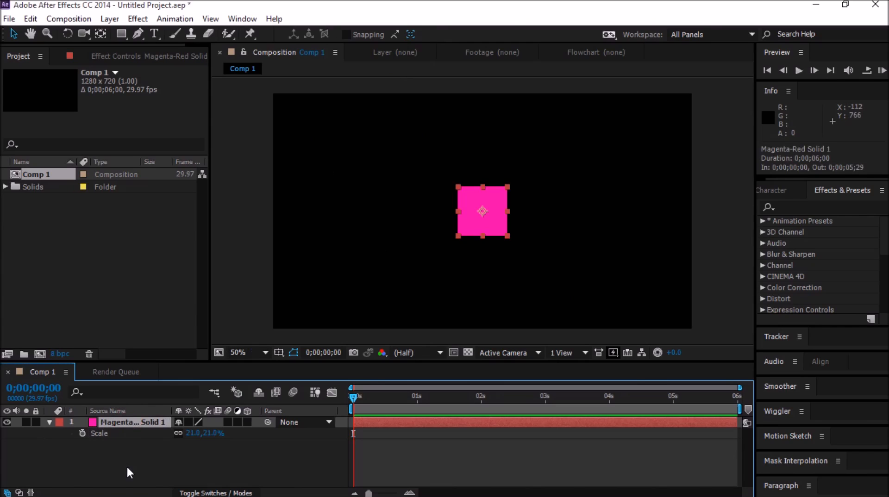
{"action": "key", "text": "p"}
{"action": "left_click", "coordinate": [84, 434]}
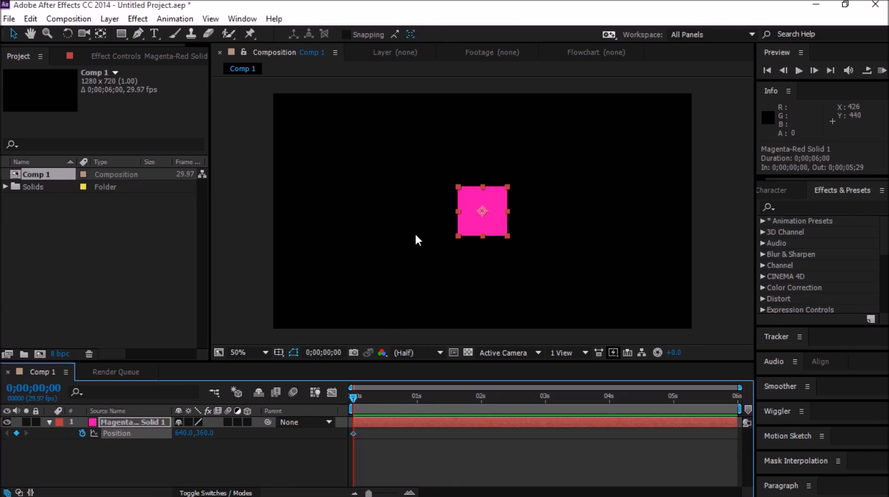
{"action": "left_click_drag", "start_coordinate": [437, 361], "coordinate": [437, 299]}
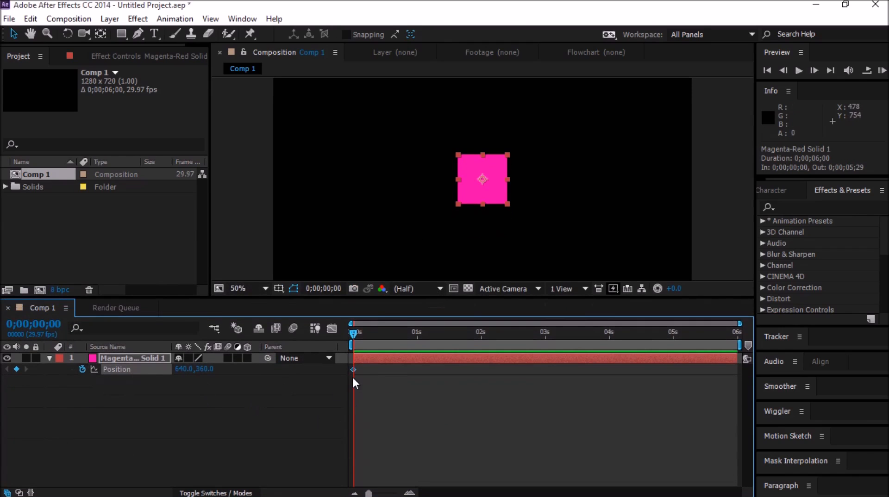
{"action": "mouse_move", "coordinate": [353, 370]}
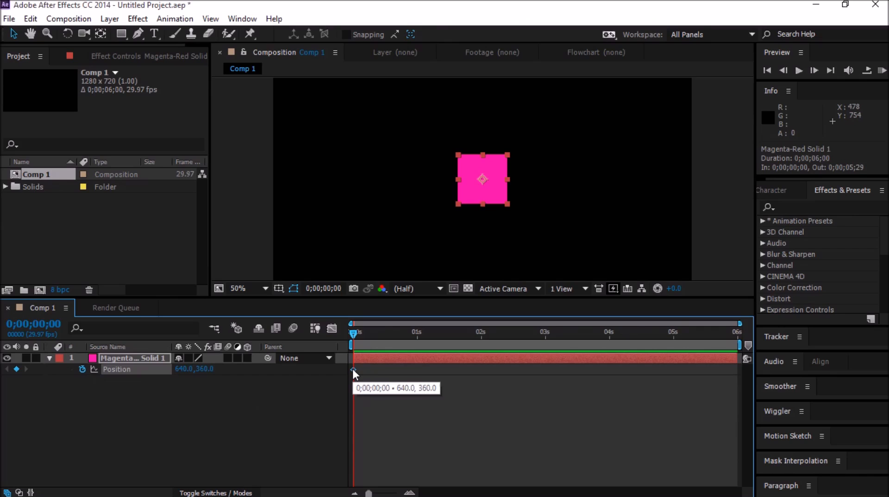
Step: At 0;00;01;00, move the solid straight up to about 640, 130 to add a second position keyframe
{"action": "left_click_drag", "start_coordinate": [354, 335], "coordinate": [417, 345]}
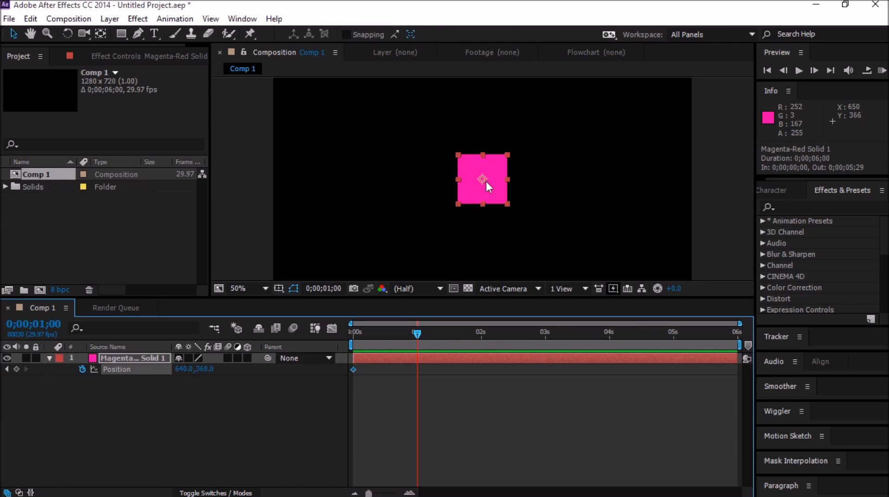
{"action": "left_click_drag", "start_coordinate": [486, 182], "coordinate": [483, 118]}
{"action": "left_click_drag", "start_coordinate": [446, 158], "coordinate": [494, 115]}
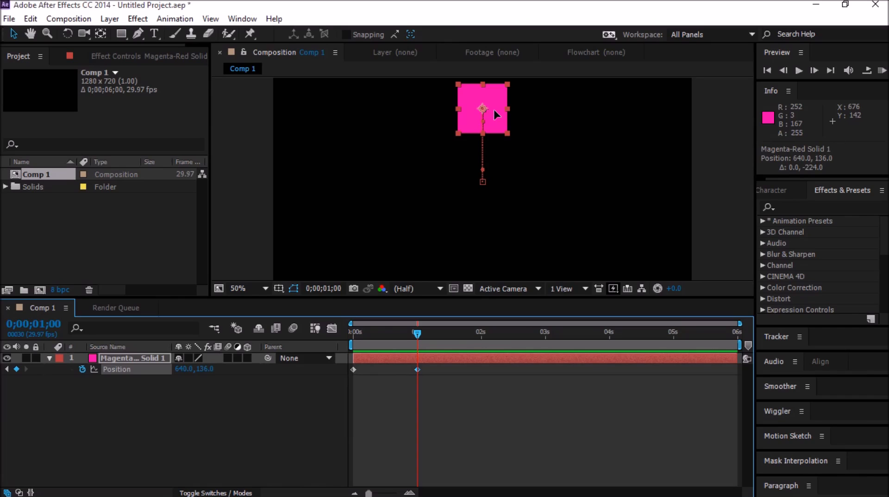
{"action": "left_click_drag", "start_coordinate": [493, 110], "coordinate": [498, 109]}
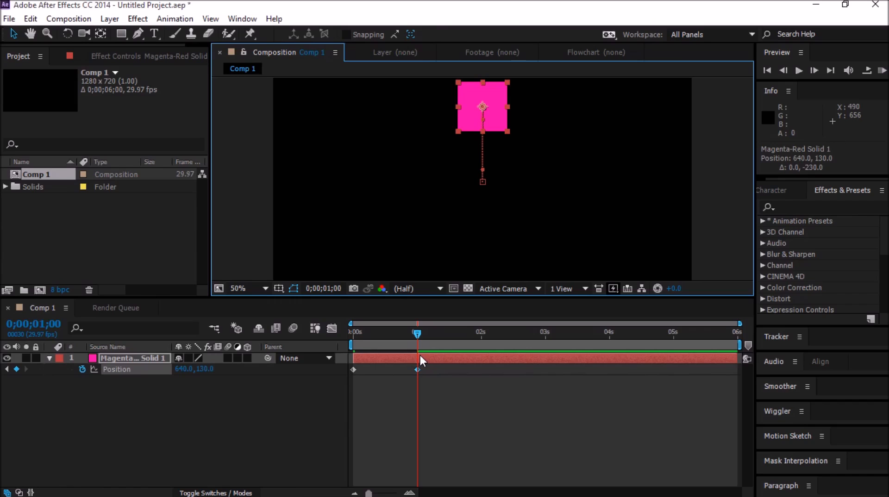
Step: At 0;00;01;29, move the solid to the frame's upper-left corner at about 94, 140 as a third position keyframe
{"action": "left_click_drag", "start_coordinate": [419, 332], "coordinate": [483, 332]}
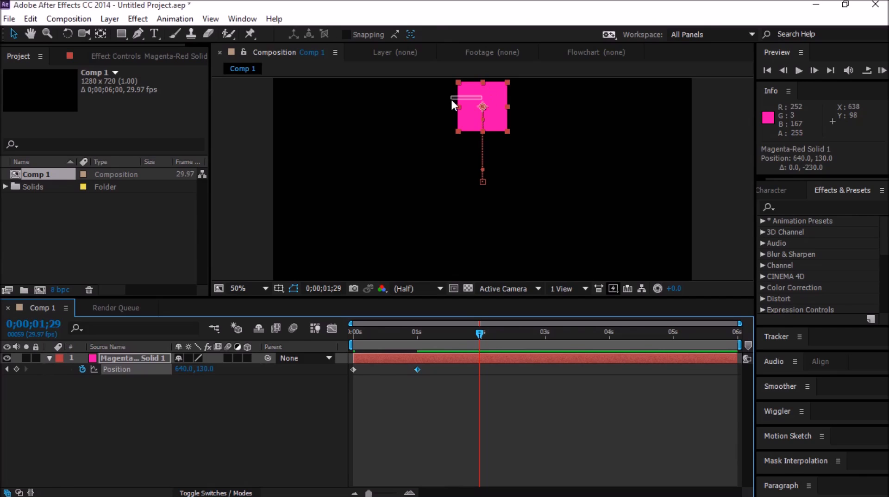
{"action": "left_click_drag", "start_coordinate": [465, 99], "coordinate": [435, 102]}
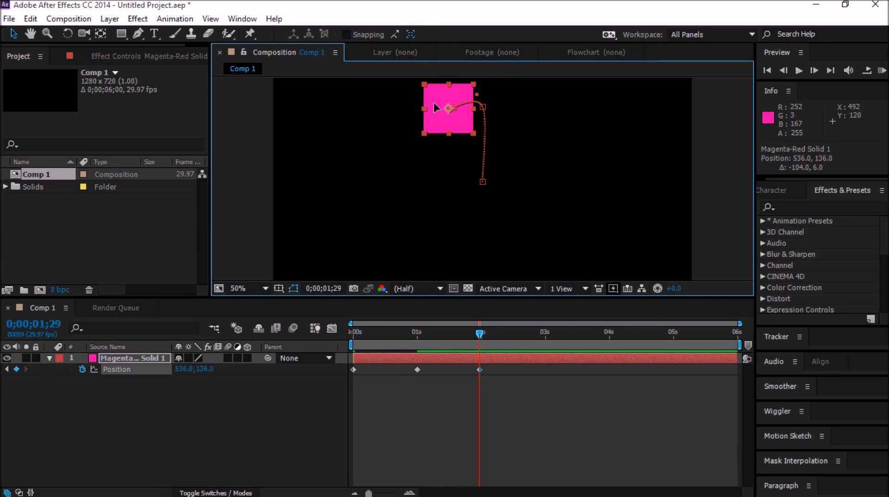
{"action": "left_click_drag", "start_coordinate": [434, 103], "coordinate": [290, 109]}
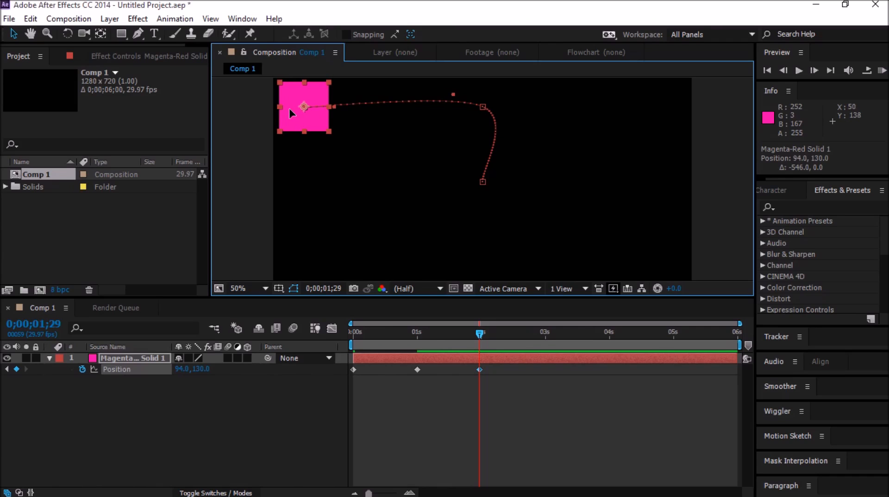
{"action": "left_click_drag", "start_coordinate": [290, 109], "coordinate": [290, 110]}
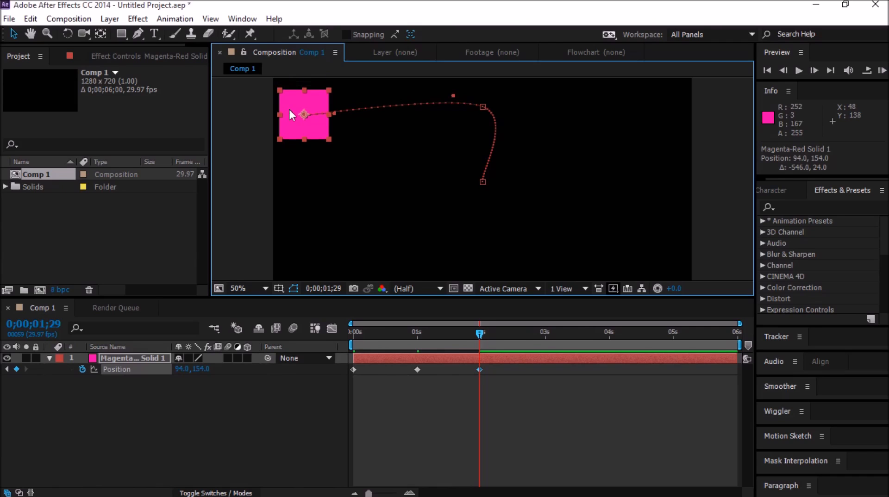
{"action": "left_click_drag", "start_coordinate": [293, 109], "coordinate": [291, 102]}
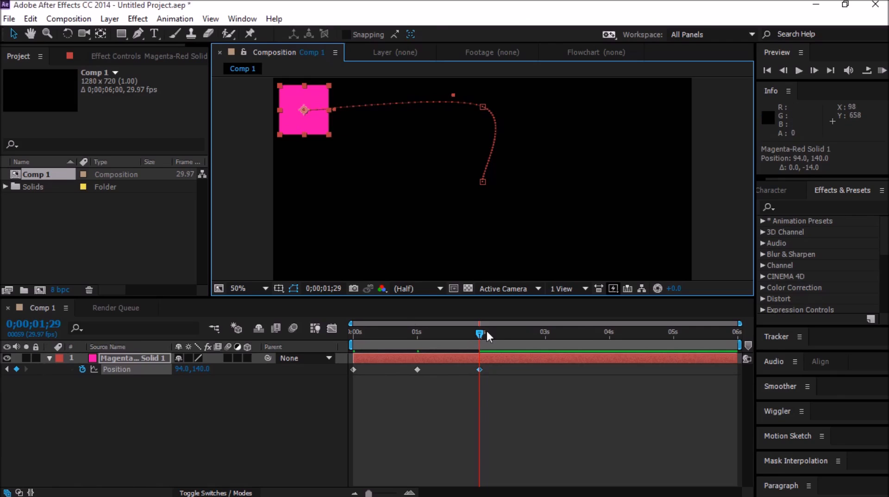
Step: Keyframe the solid's position at about 94, 578 at 0;00;03;00 and 1094, 578 at 0;00;03;29, and preview the animation
{"action": "left_click_drag", "start_coordinate": [483, 332], "coordinate": [549, 340]}
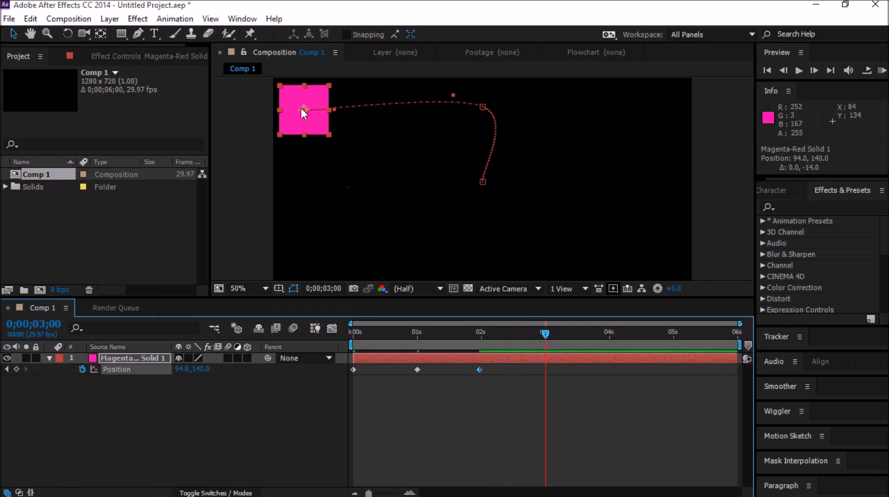
{"action": "left_click_drag", "start_coordinate": [297, 102], "coordinate": [288, 243]}
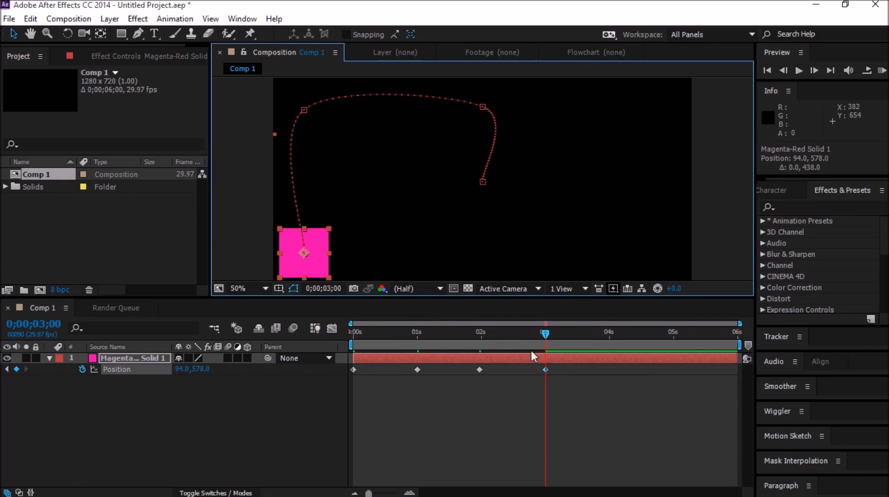
{"action": "left_click_drag", "start_coordinate": [548, 333], "coordinate": [611, 344]}
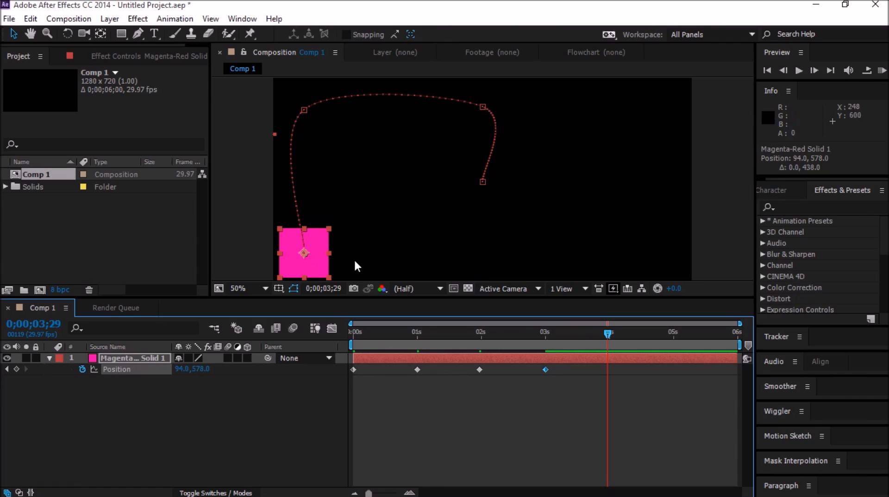
{"action": "left_click_drag", "start_coordinate": [305, 251], "coordinate": [625, 260]}
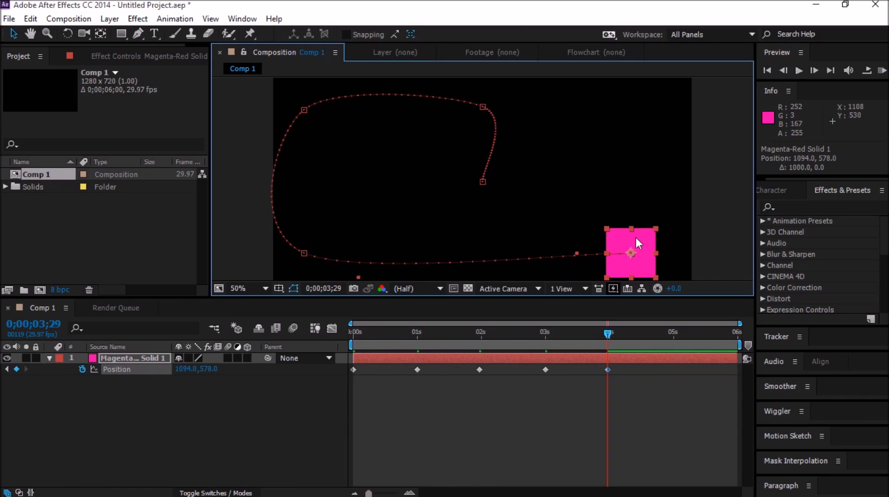
{"action": "left_click", "coordinate": [799, 77]}
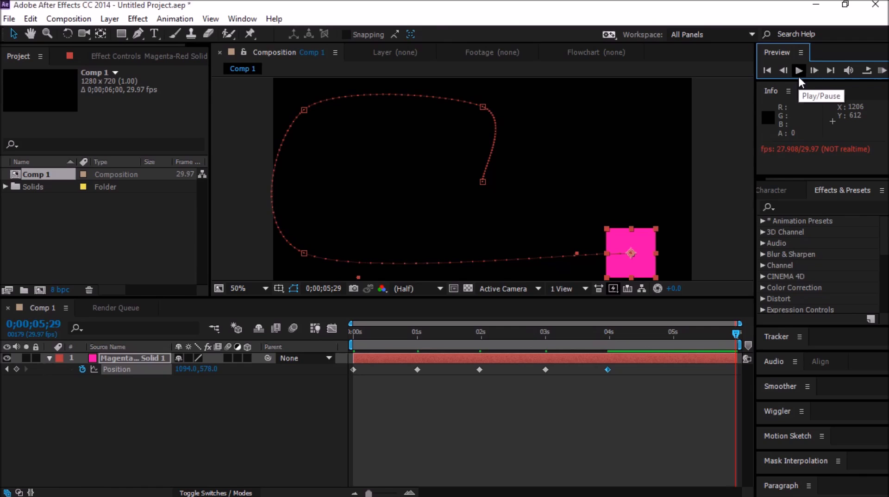
Step: Preview the curved motion and set the spatial interpolation of all the solid's position keyframes to Linear
{"action": "left_click", "coordinate": [800, 72]}
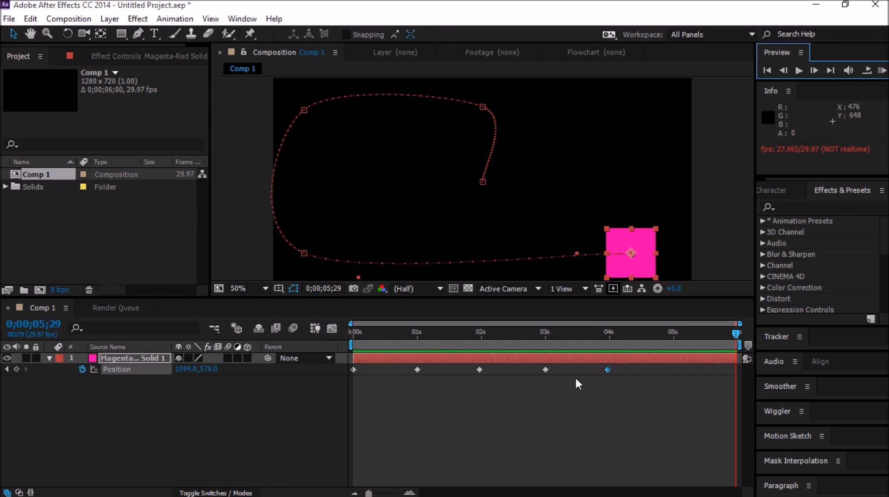
{"action": "left_click_drag", "start_coordinate": [637, 367], "coordinate": [349, 374]}
{"action": "right_click", "coordinate": [418, 370]}
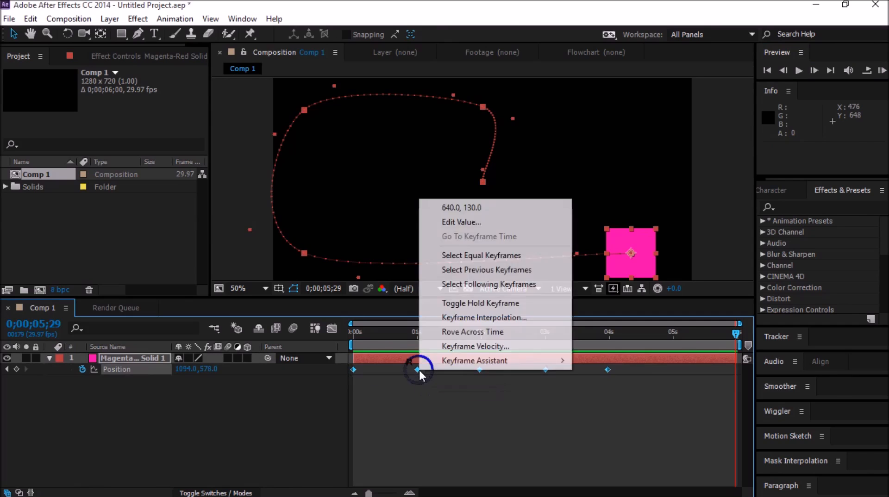
{"action": "left_click", "coordinate": [470, 320]}
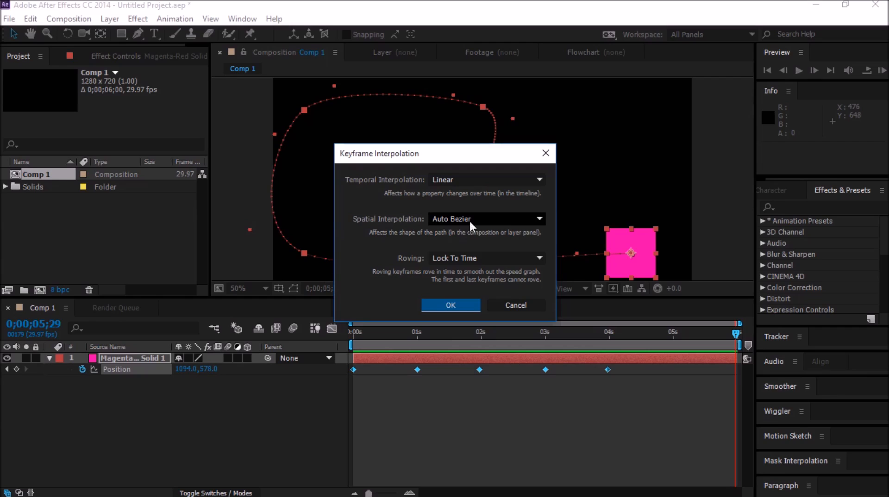
{"action": "left_click", "coordinate": [540, 219]}
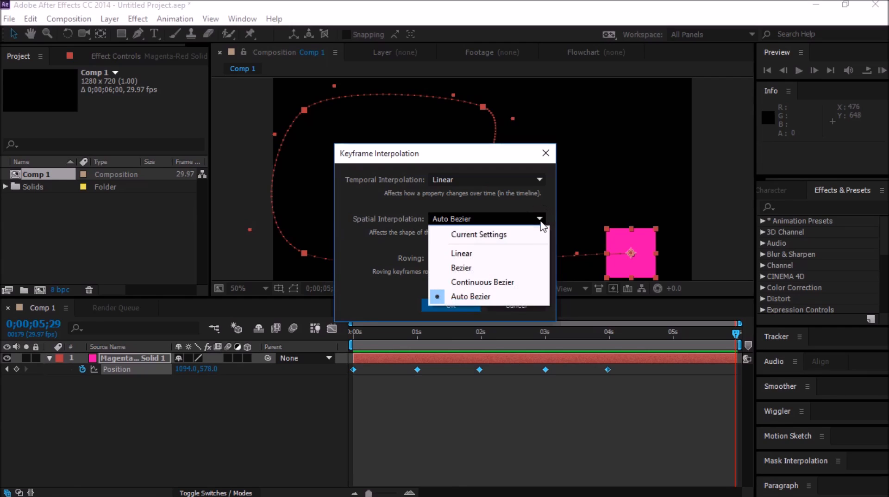
{"action": "left_click", "coordinate": [478, 256]}
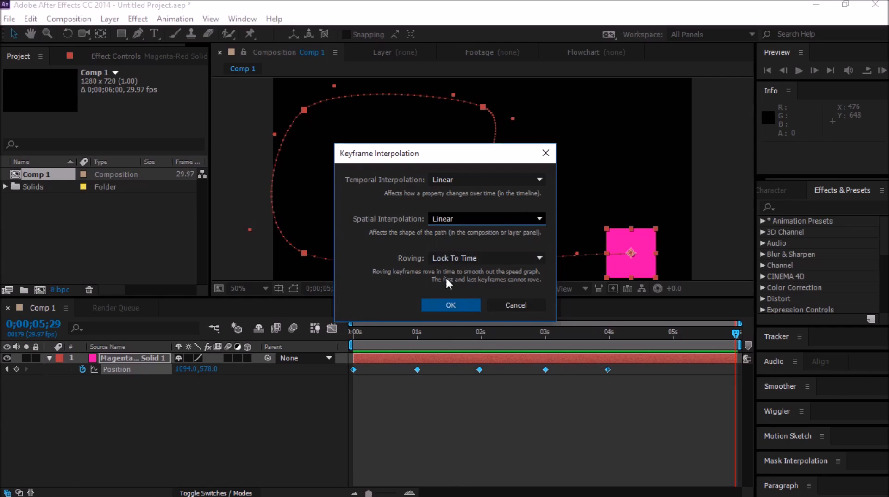
{"action": "left_click", "coordinate": [448, 306]}
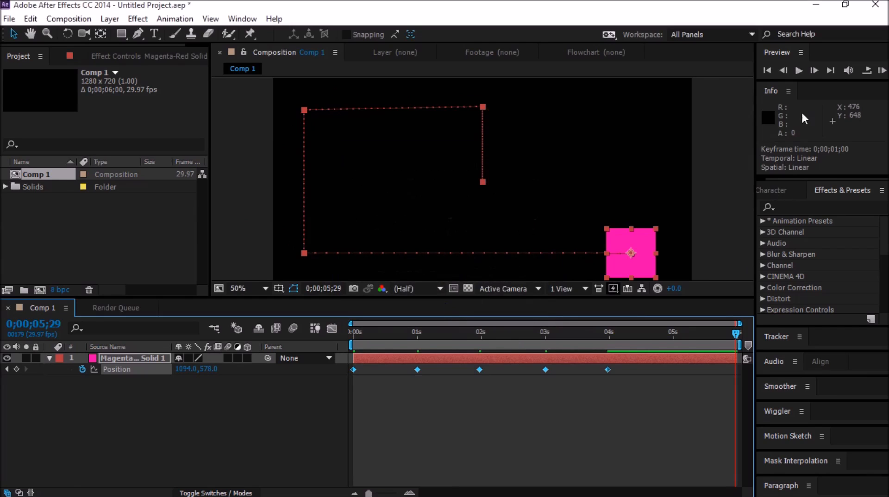
Step: Preview the straight-line motion and inspect the square at the 0;00;03;00 keyframe
{"action": "left_click", "coordinate": [801, 71]}
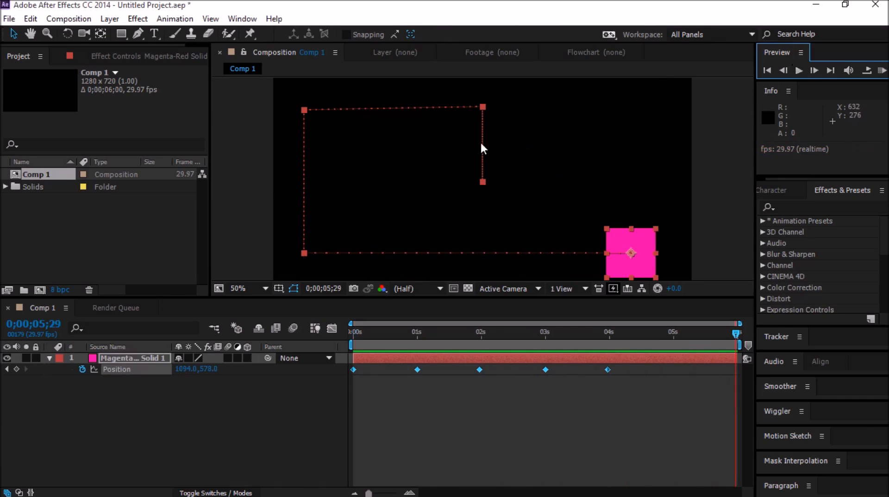
{"action": "left_click", "coordinate": [800, 70]}
{"action": "left_click_drag", "start_coordinate": [736, 332], "coordinate": [543, 324]}
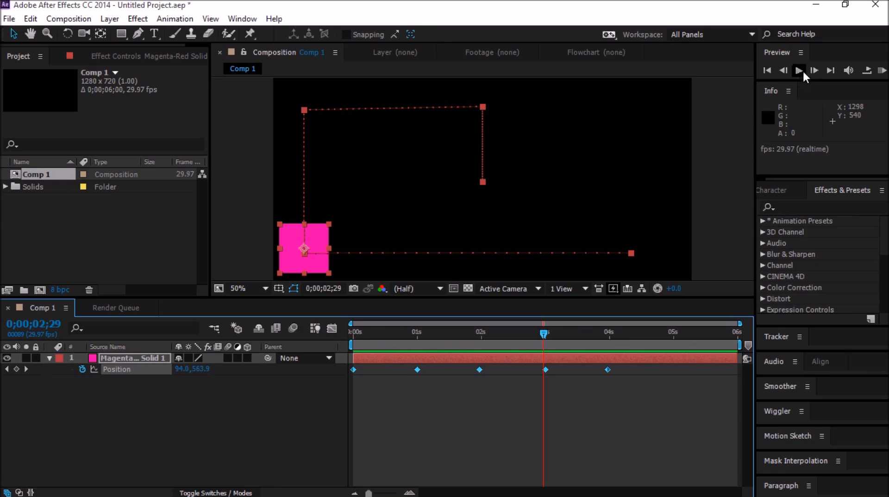
{"action": "left_click", "coordinate": [815, 71]}
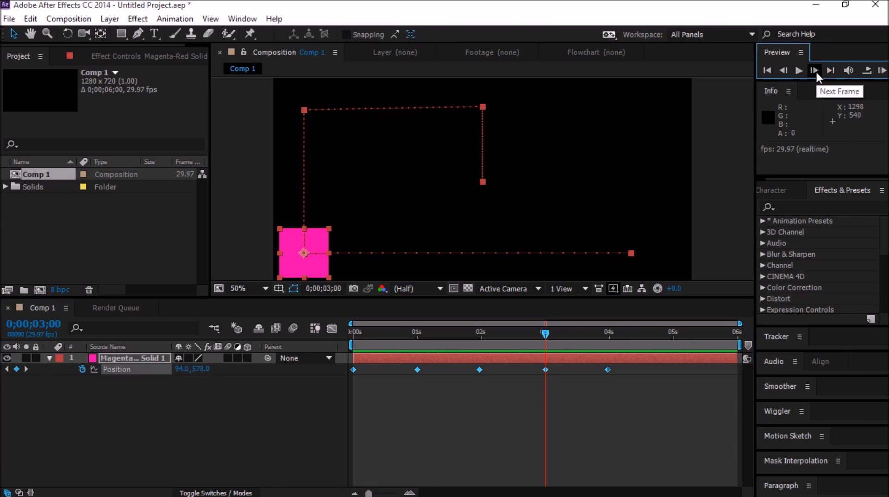
{"action": "left_click", "coordinate": [799, 70]}
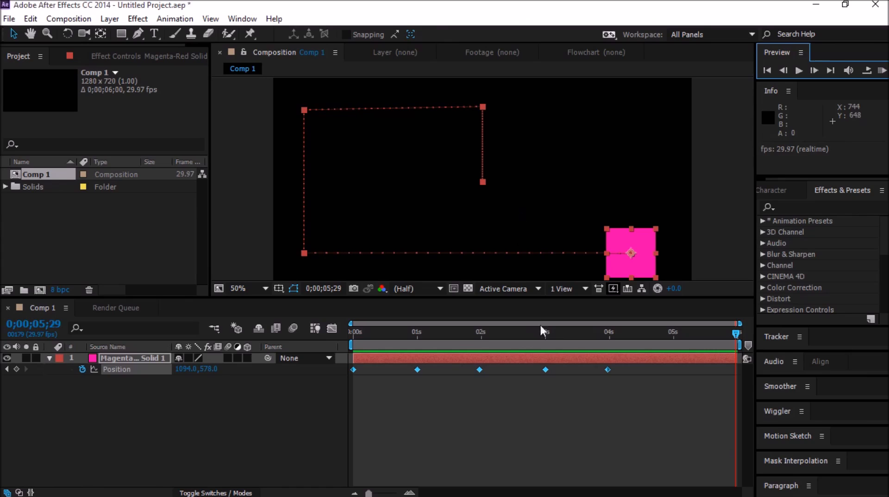
Step: Make all the solid's position keyframes rove across time and preview the resulting motion
{"action": "left_click_drag", "start_coordinate": [630, 368], "coordinate": [344, 370]}
{"action": "right_click", "coordinate": [419, 371]}
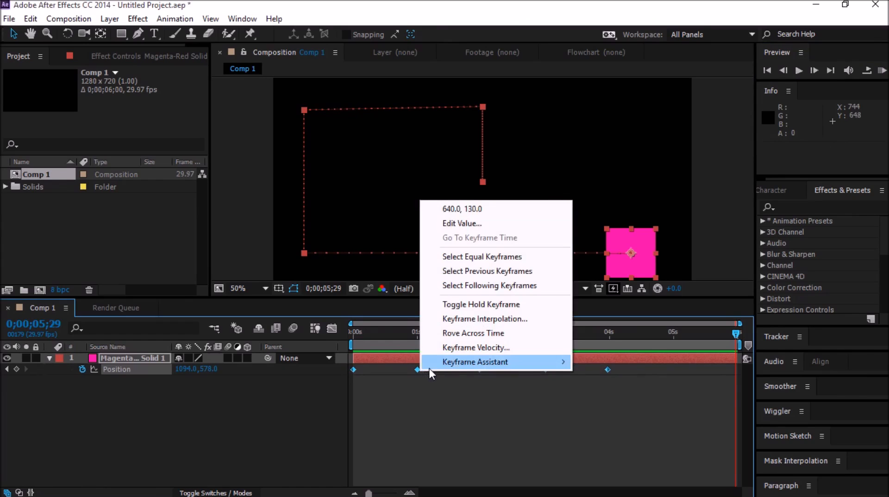
{"action": "left_click", "coordinate": [452, 334]}
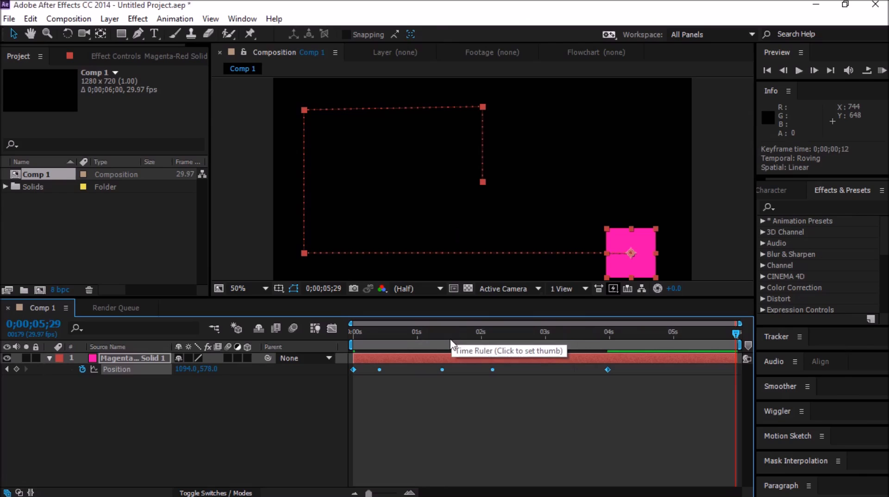
{"action": "left_click", "coordinate": [801, 72]}
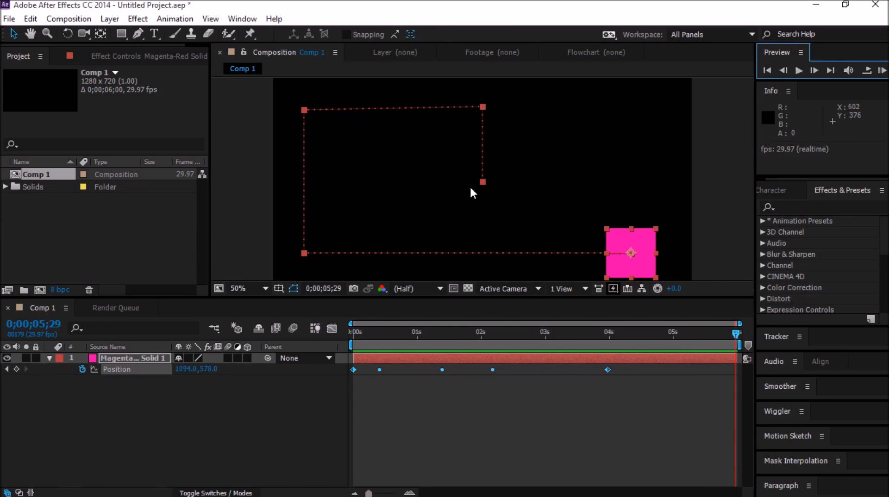
{"action": "left_click", "coordinate": [803, 70]}
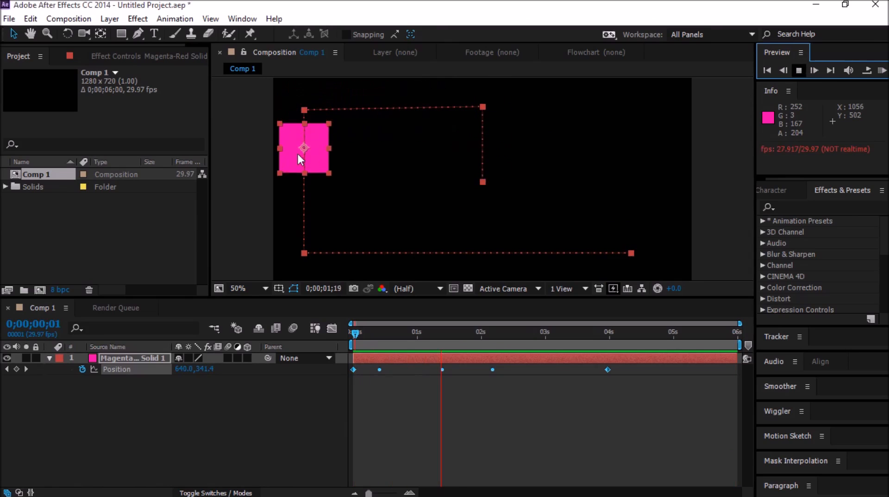